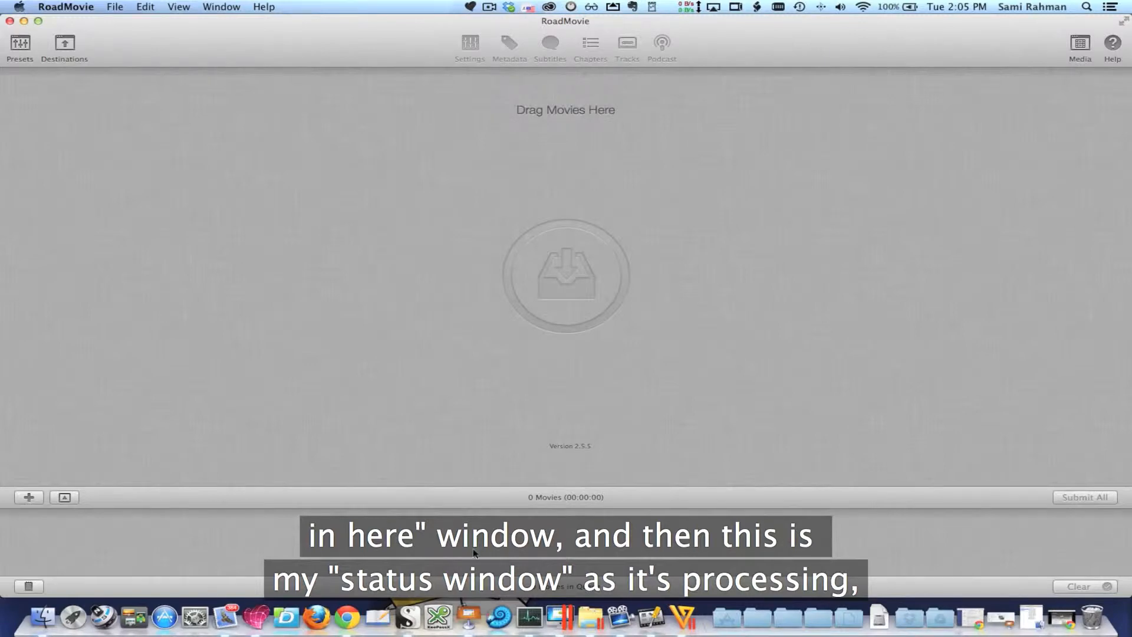
Add the movie "first time setup - youtube.mp4" from the Google Nexus 10 folder to the batch
left_click(29, 498)
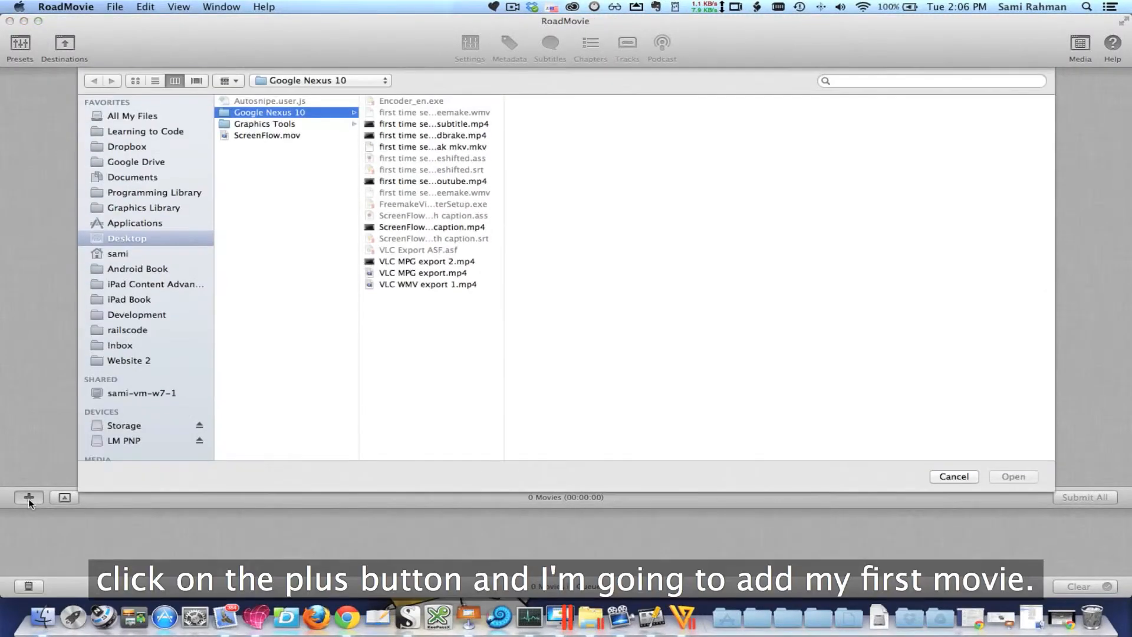
left_click(456, 182)
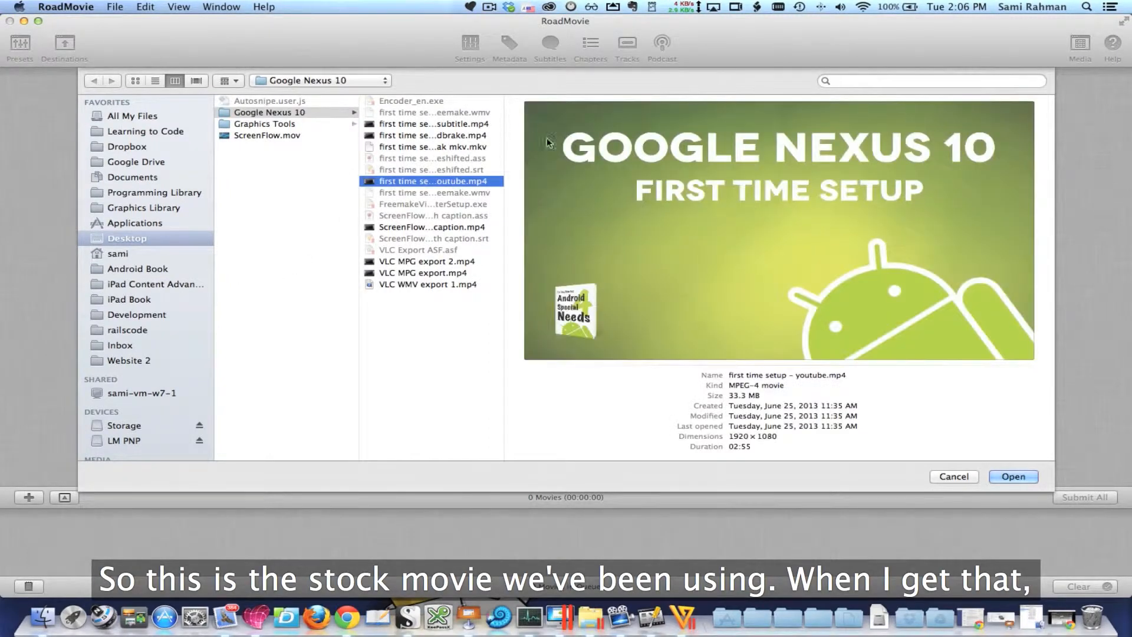
left_click(1013, 475)
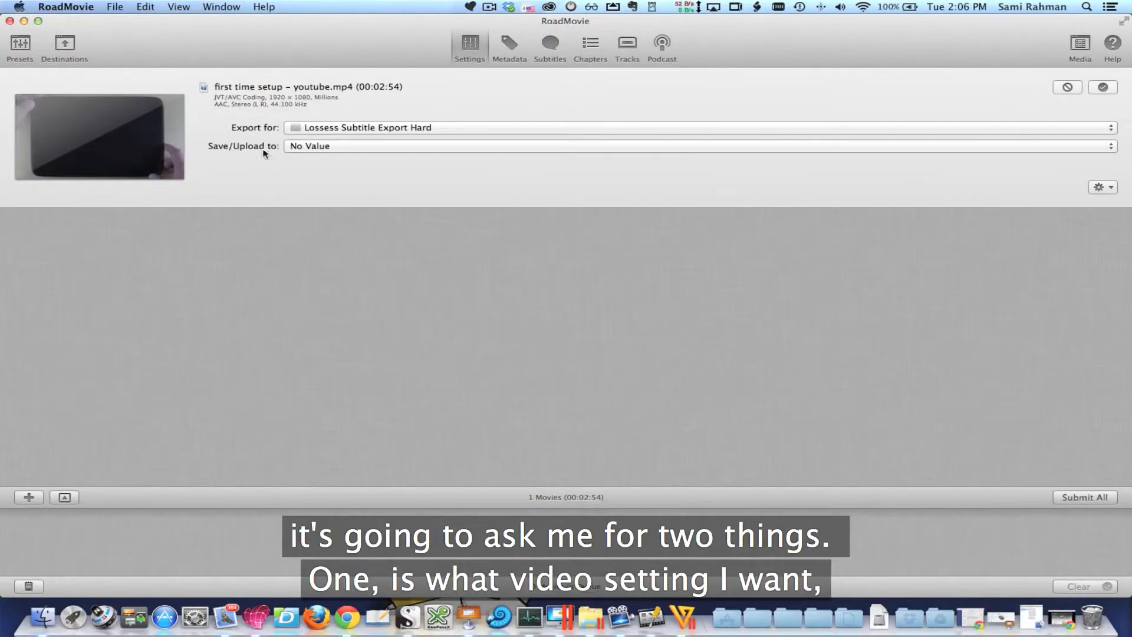
Use the "Lossess Subtitle Export Hard" export preset for the movie and set "Export Folder (need to edit destination each time)" as its save destination
left_click(328, 127)
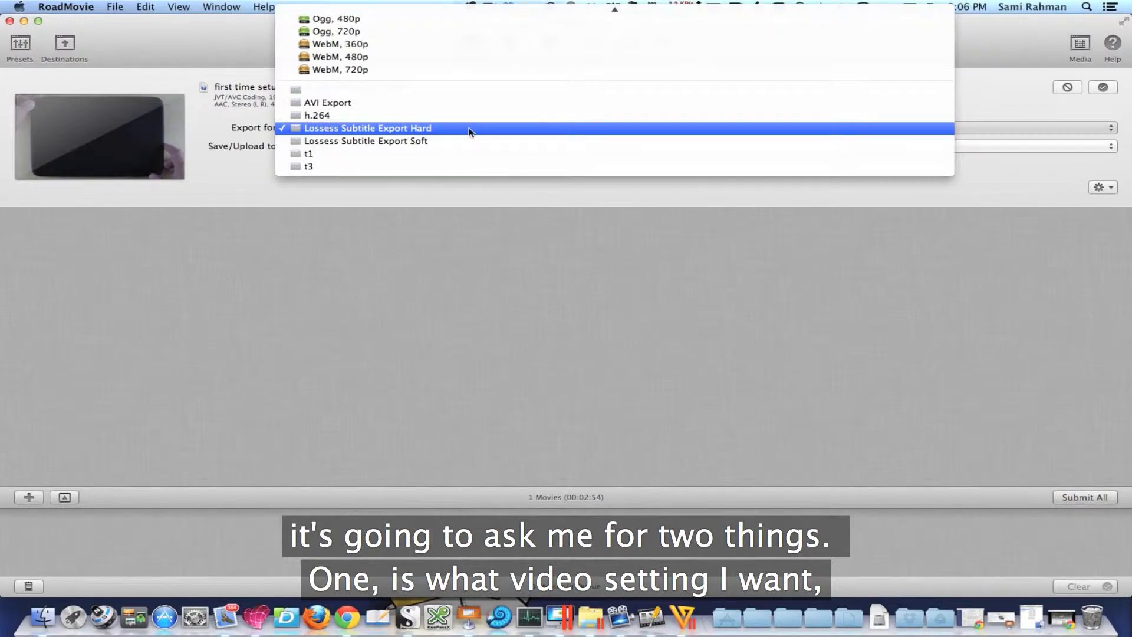
left_click(416, 130)
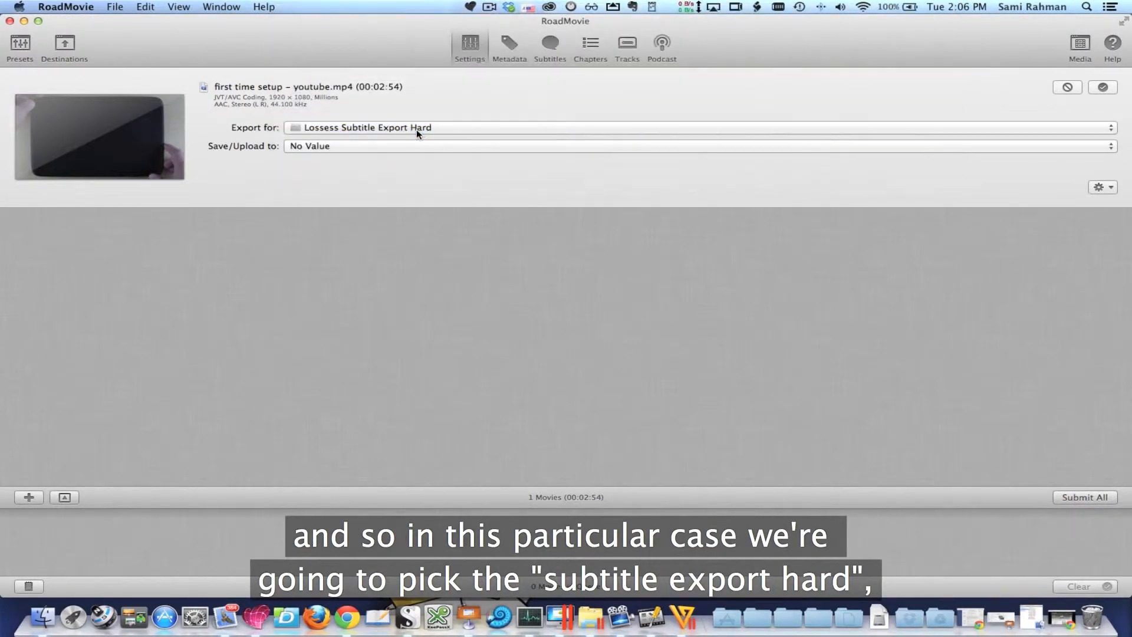
left_click(321, 149)
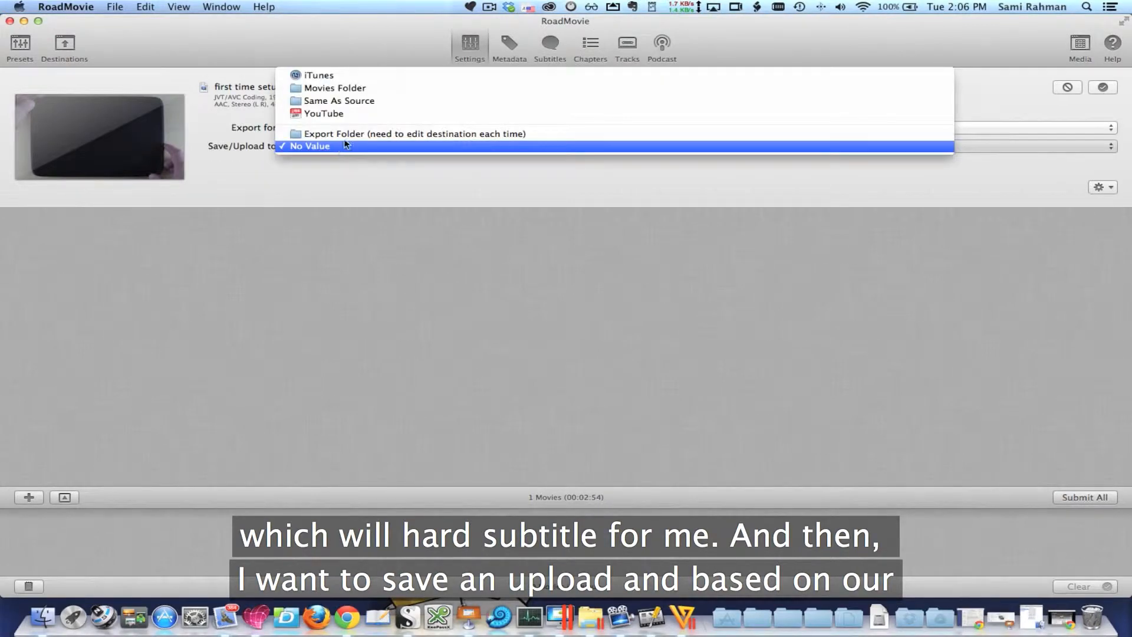
left_click(395, 134)
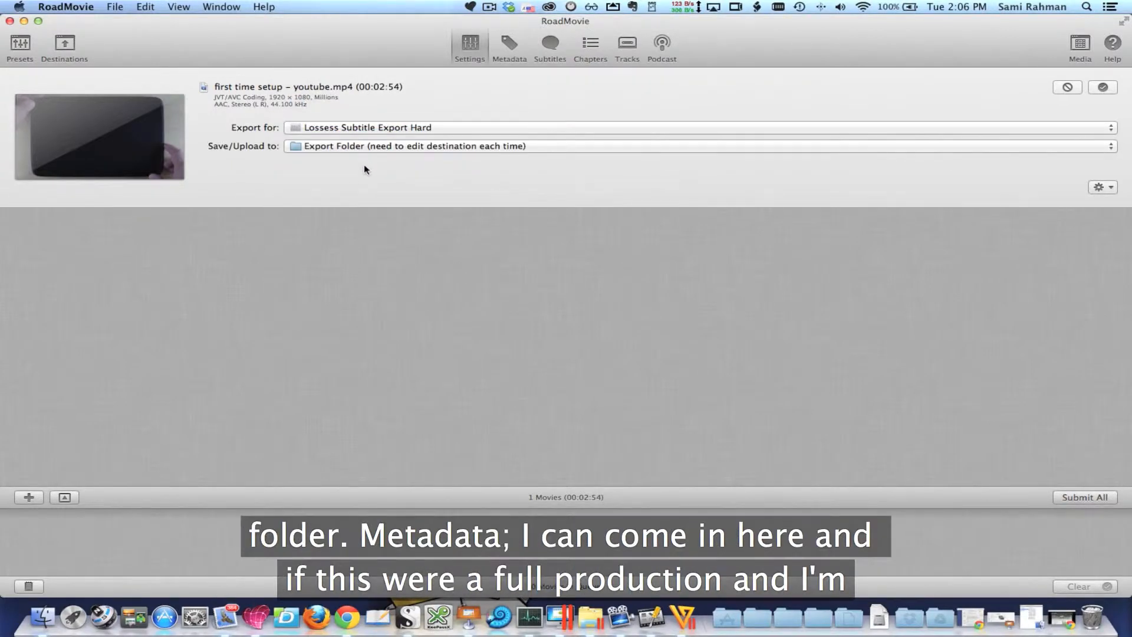
Review the movie's metadata fields, from title, description, director and producer through genre, rating, HD video and podcast
left_click(519, 48)
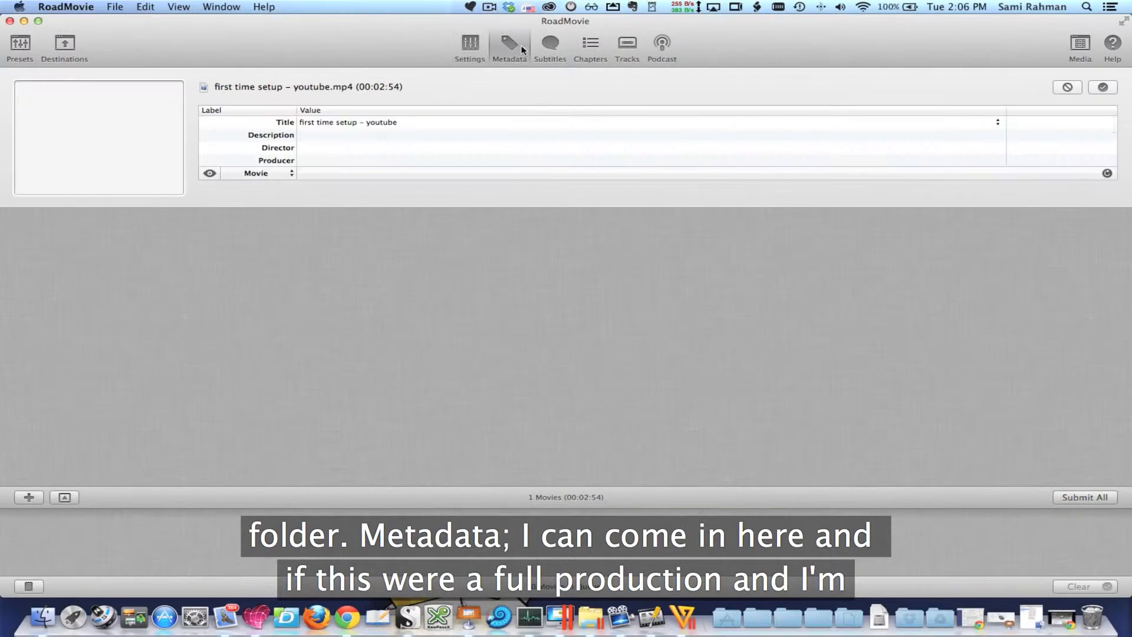
left_click(351, 128)
left_click(385, 136)
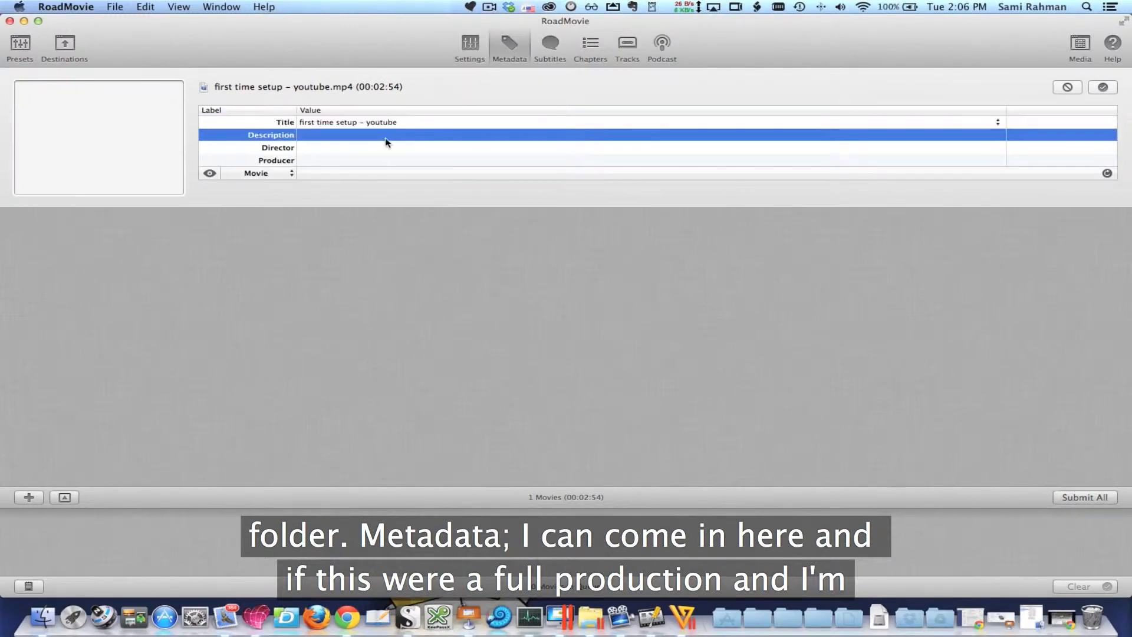
left_click(384, 149)
left_click(381, 158)
scroll(380, 158, "down", 5)
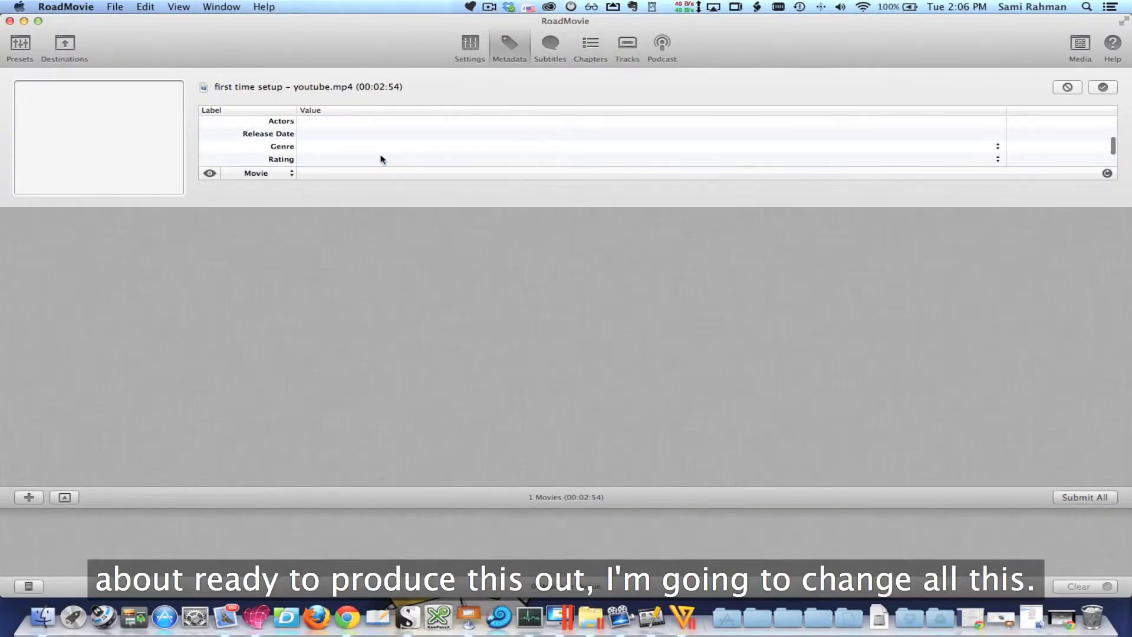
scroll(382, 160, "up", 5)
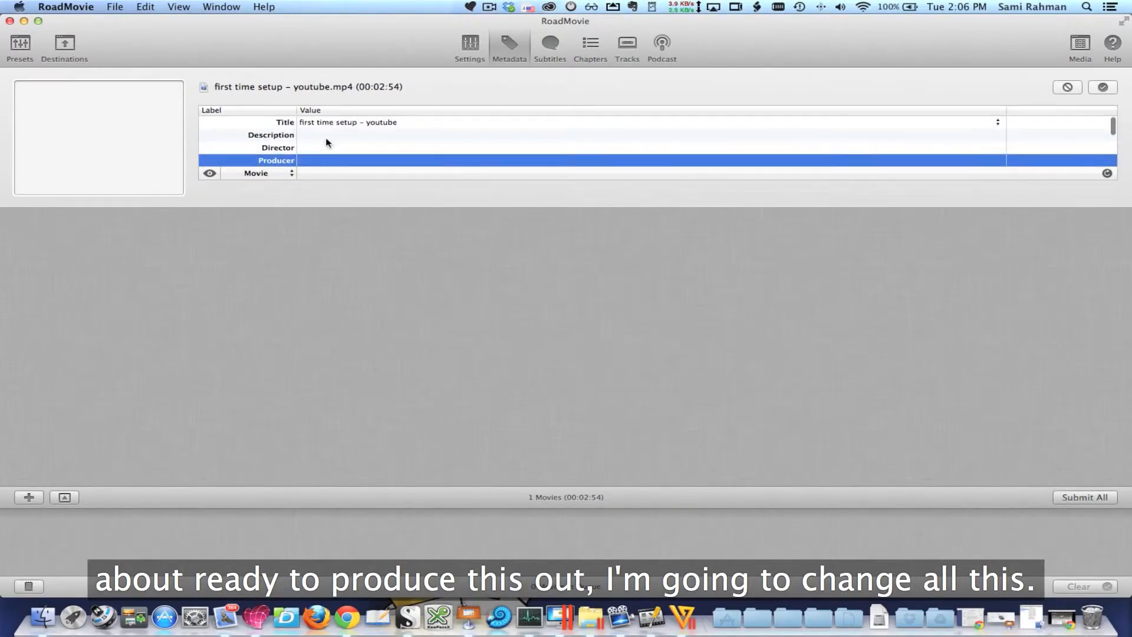
scroll(332, 154, "down", 5)
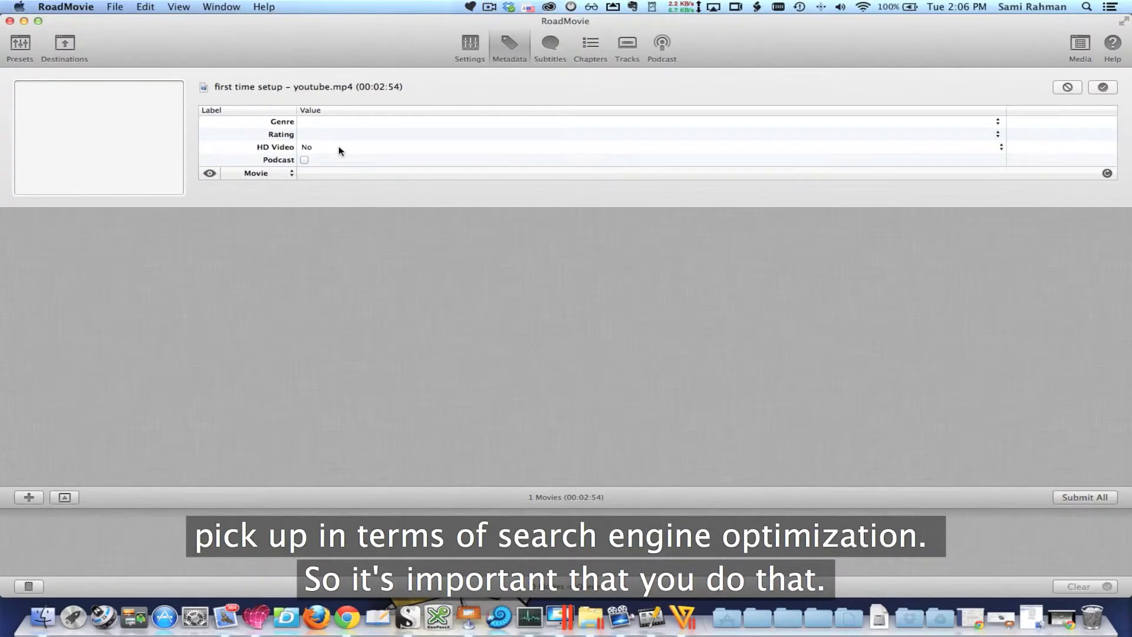
scroll(339, 150, "up", 5)
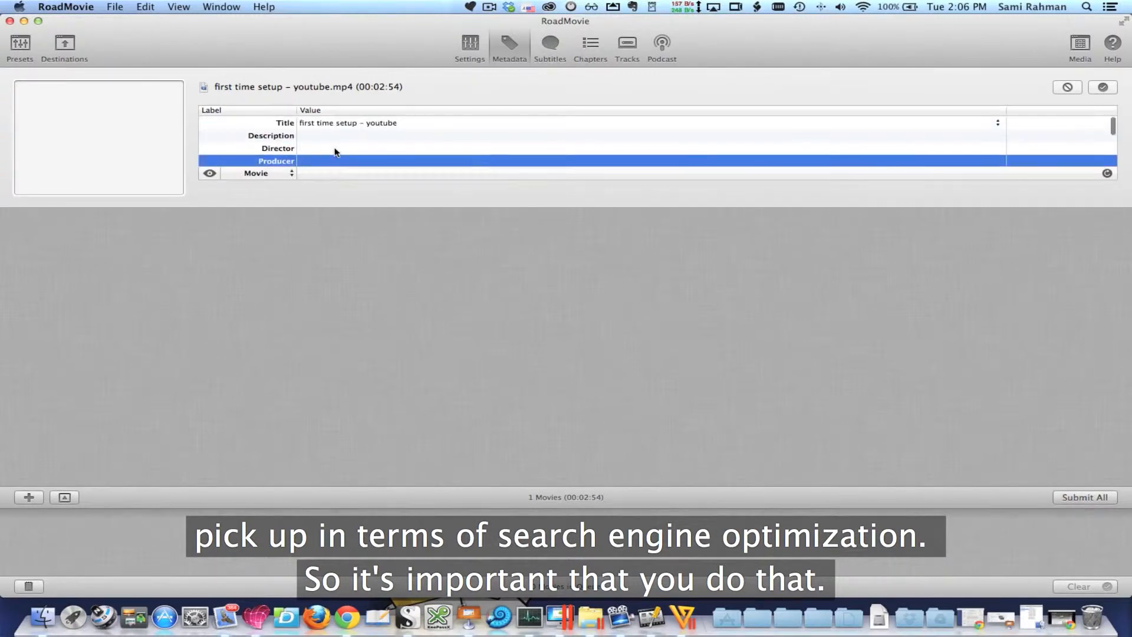
Add the subtitle file "first time setup - timeshifted.srt" to the movie and widen the filename column to fit its full name
left_click(552, 46)
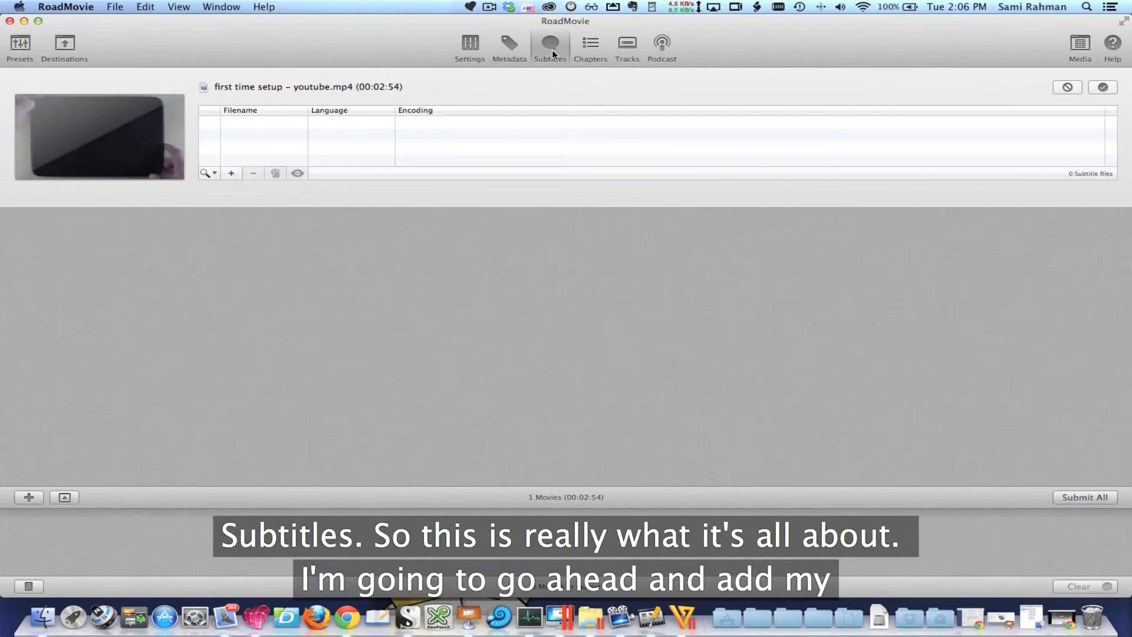
left_click(233, 174)
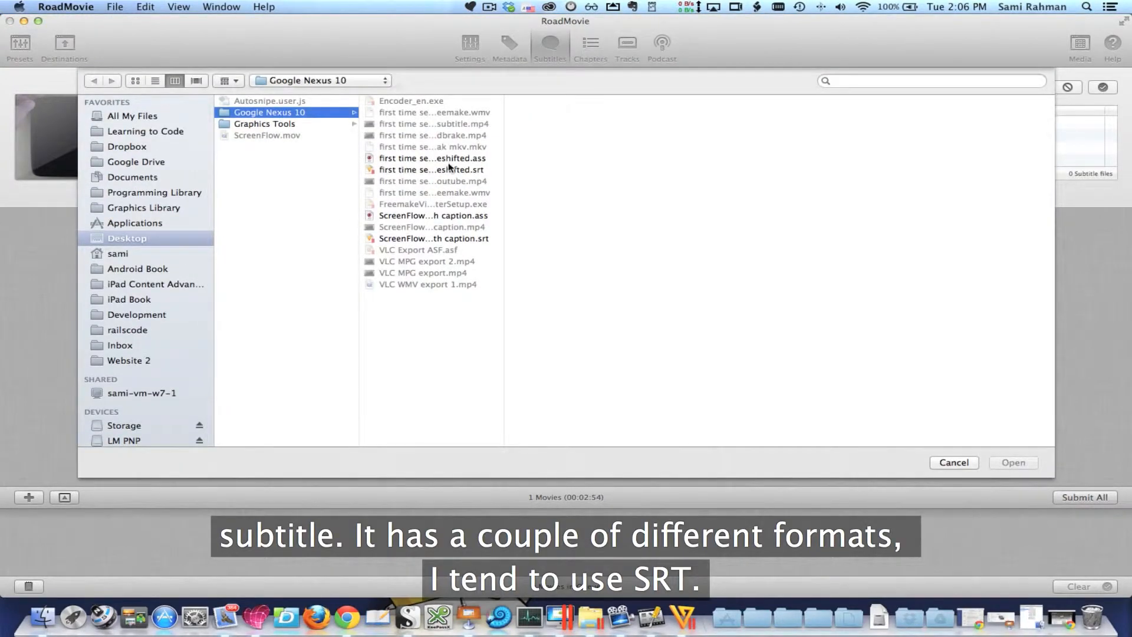
left_click(448, 163)
left_click(449, 169)
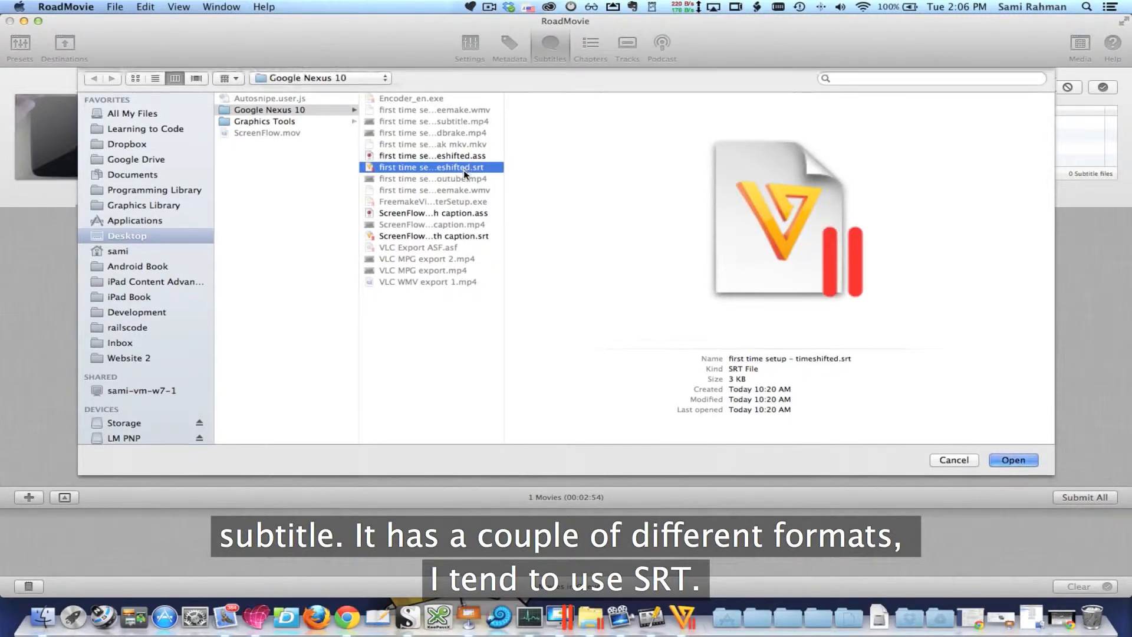
double_click(463, 170)
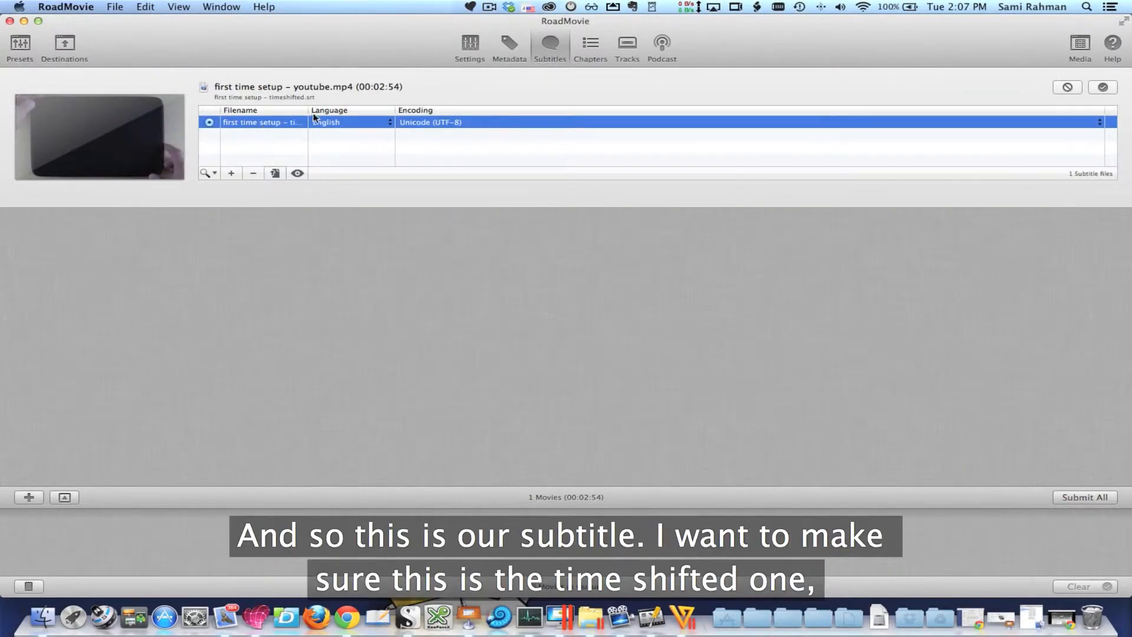
left_click_drag(308, 111, 404, 111)
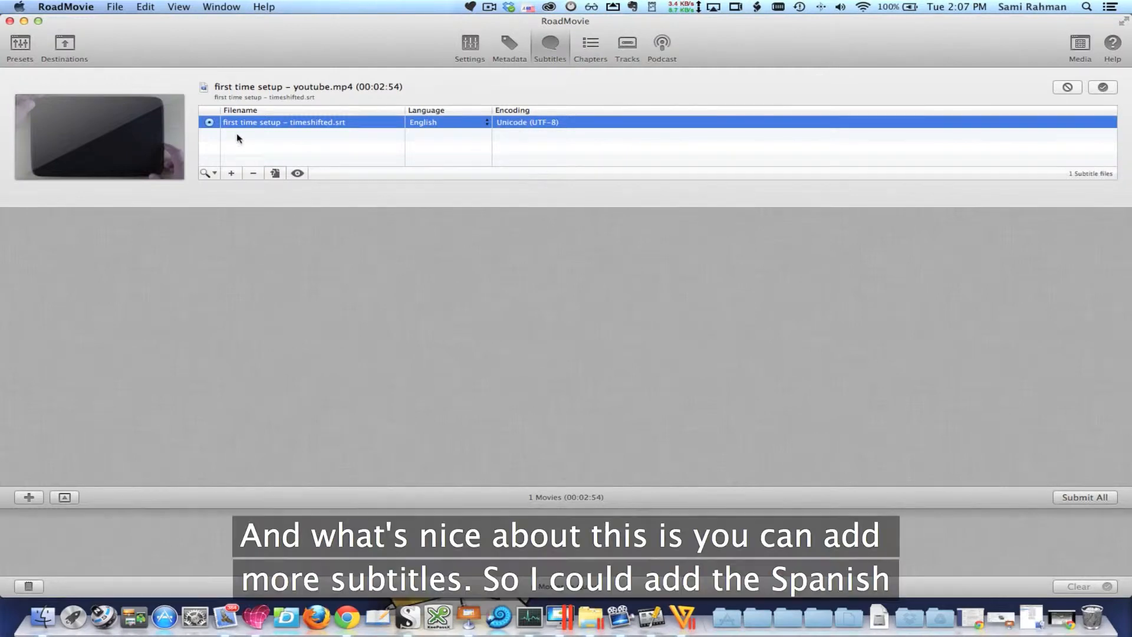
Add "ScreenFlow export with caption.srt" from the Google Nexus 10 folder as a second subtitle file
left_click(232, 173)
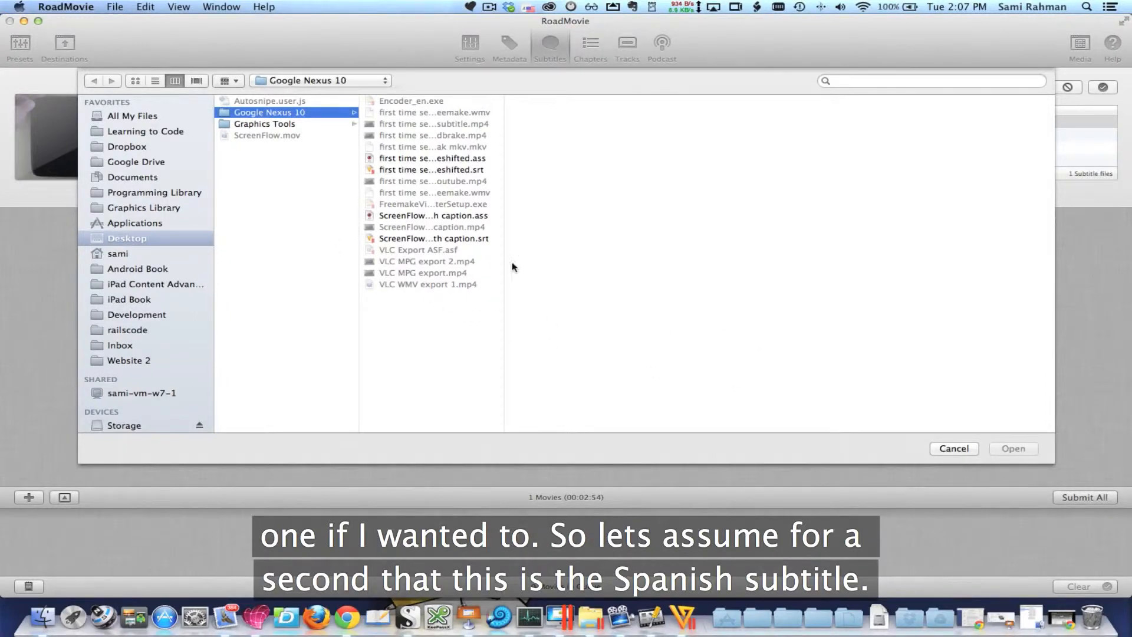
left_click(471, 239)
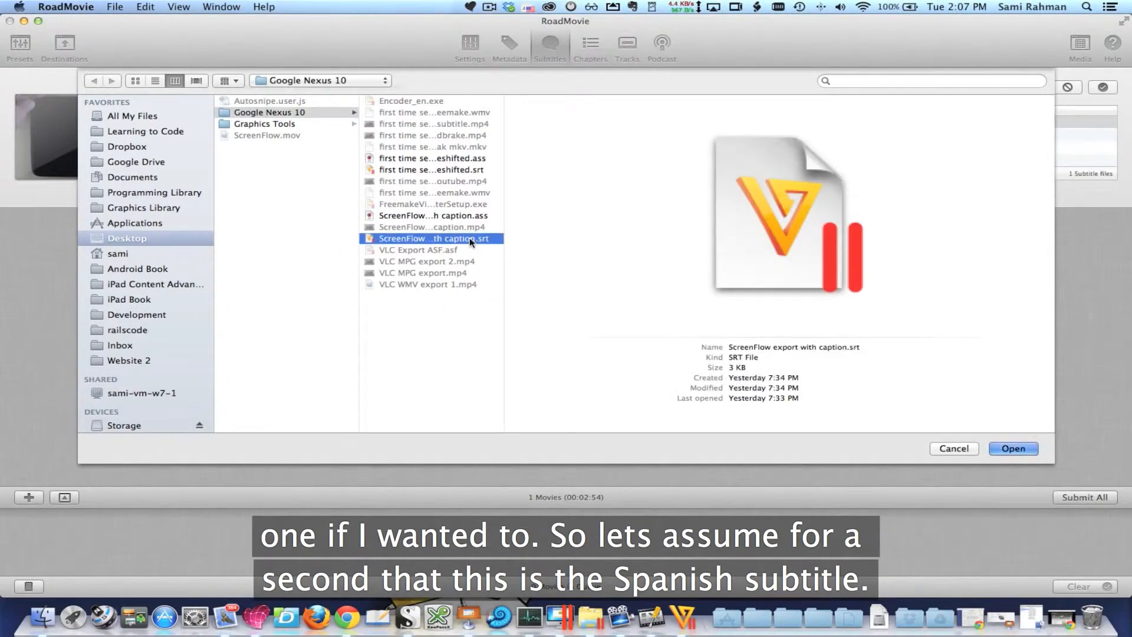
key("Return")
Set the timeshifted subtitle's language to Georgian and the ScreenFlow export subtitle's to French, and try switching the default subtitle between them
left_click(306, 135)
left_click(431, 136)
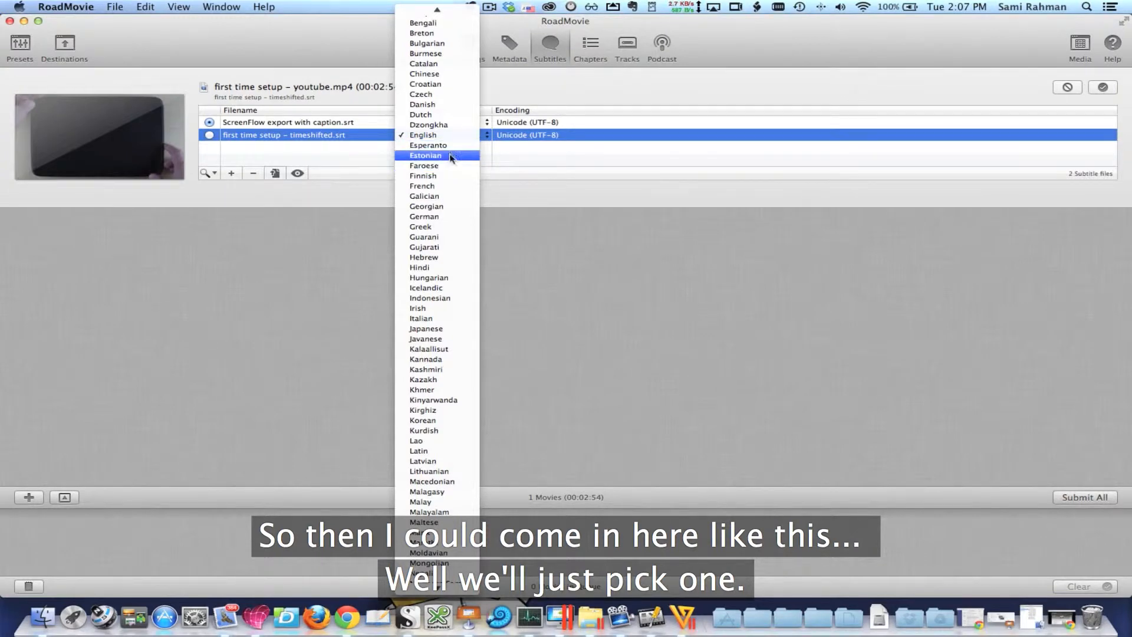
left_click(434, 206)
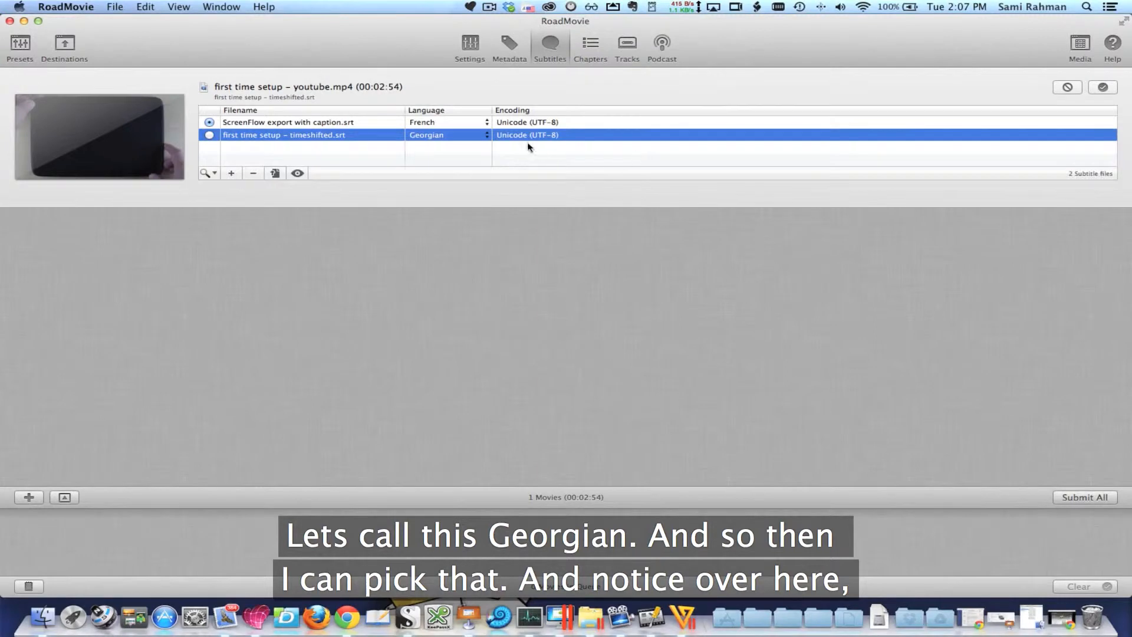
left_click(210, 136)
left_click(210, 122)
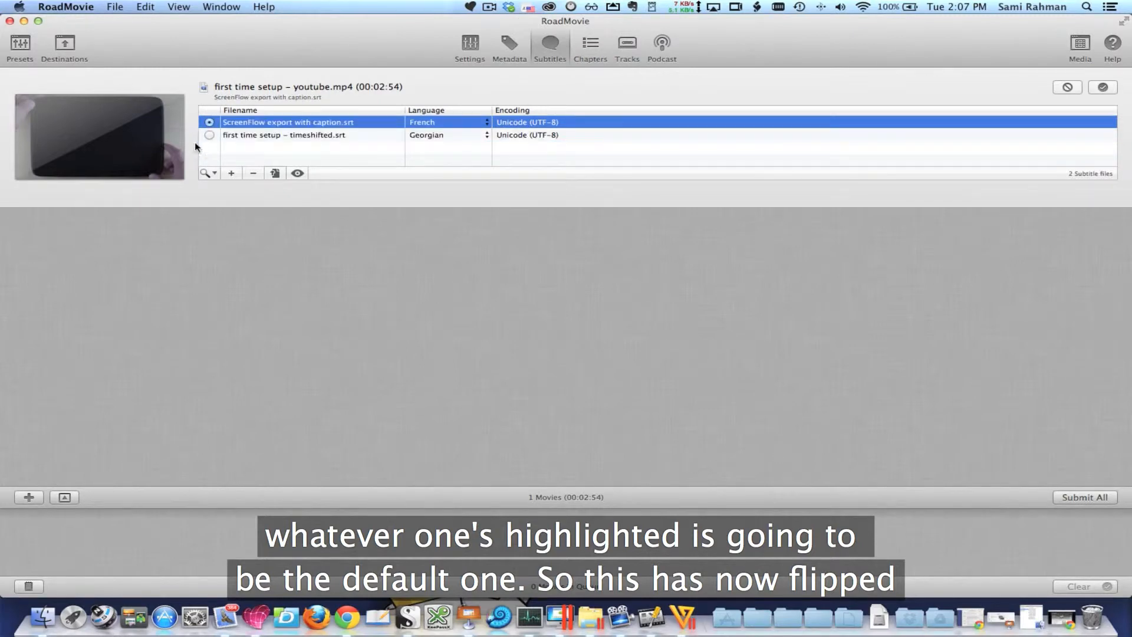
Set the language of "ScreenFlow export with caption.srt" to English and remove "first time setup - timeshifted.srt" from the subtitle list
left_click(431, 123)
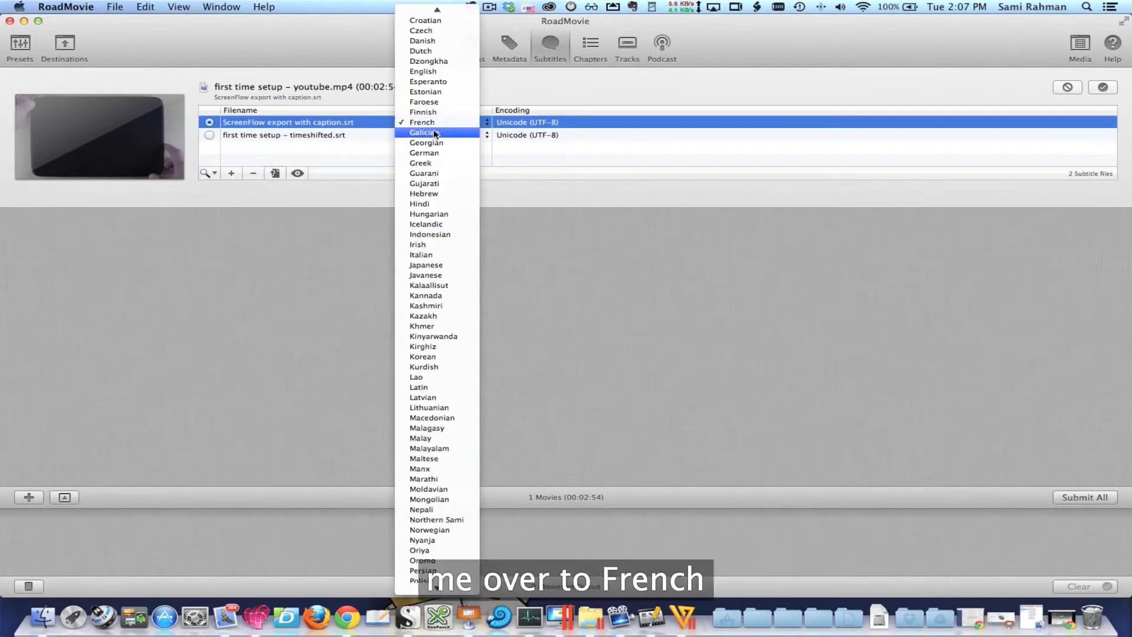
scroll(444, 60, "up", 5)
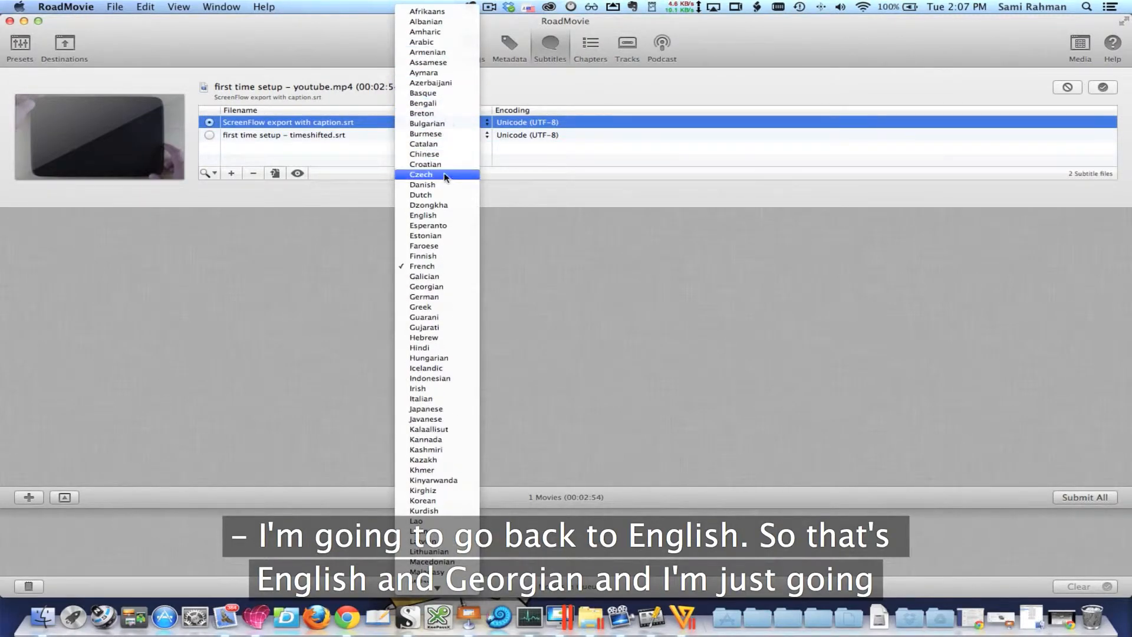
left_click(444, 217)
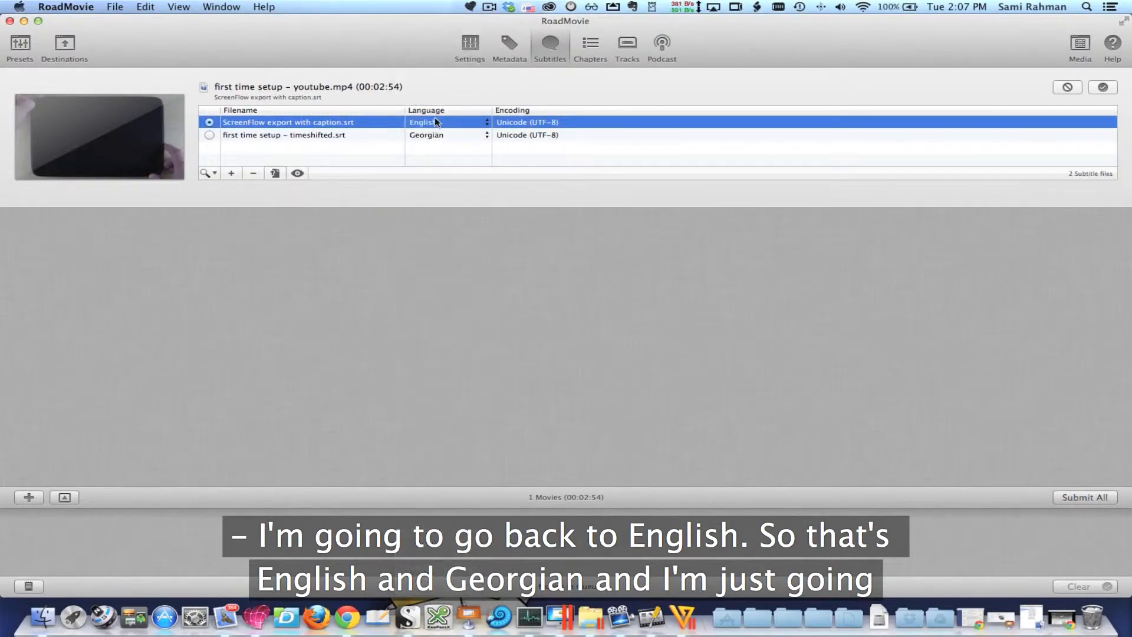
left_click(296, 135)
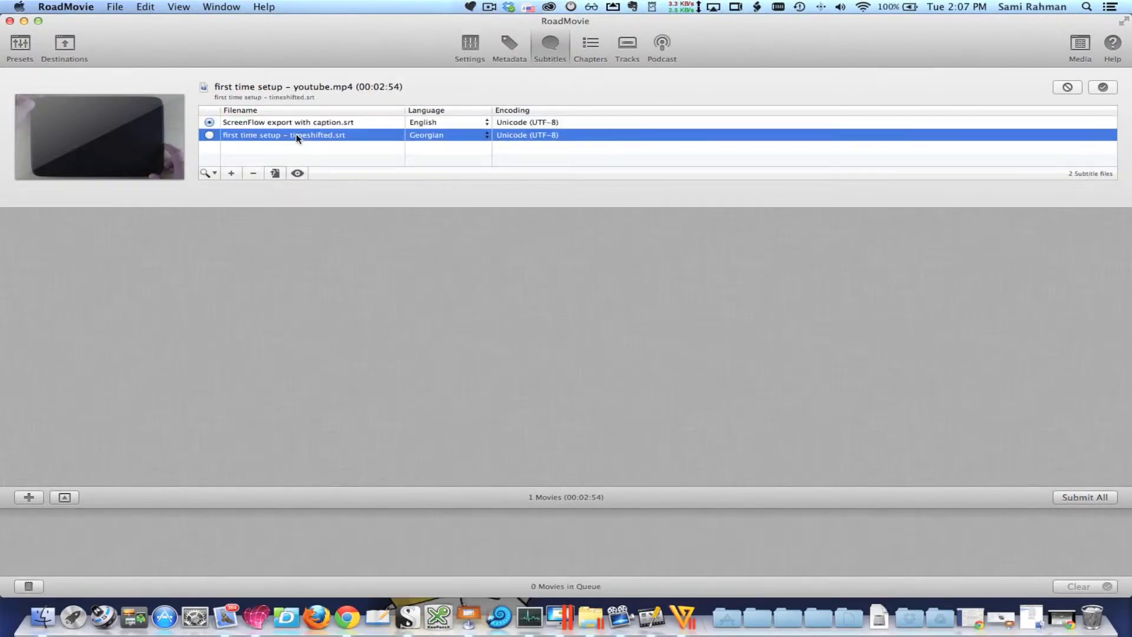
left_click(251, 173)
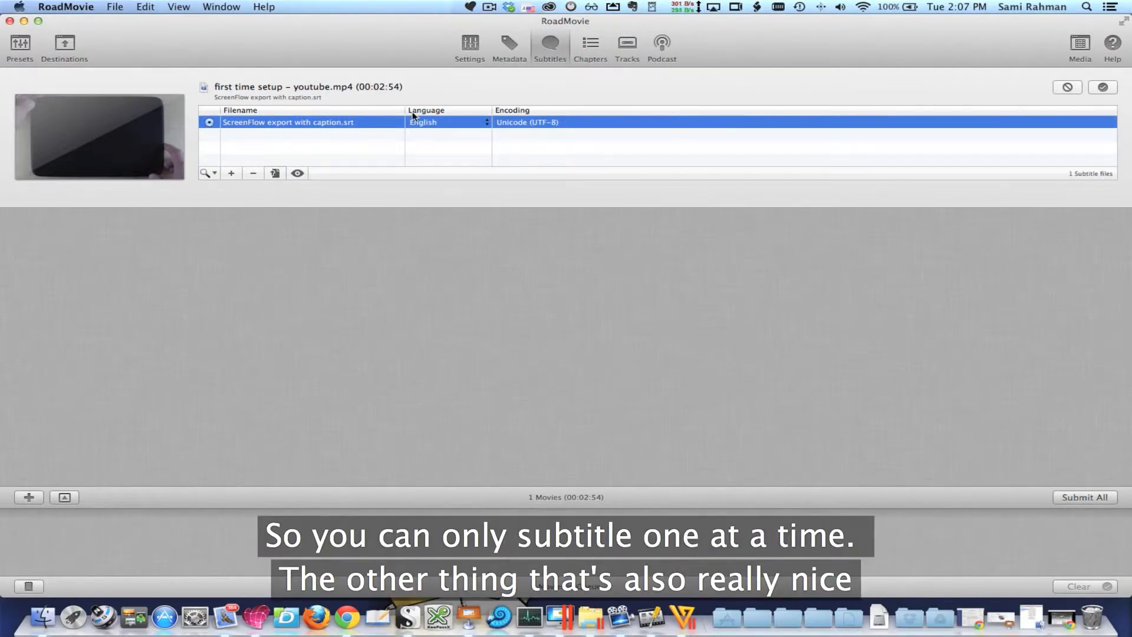
Preview the entries of "ScreenFlow export with caption.srt" and check their timings, text and two-line layout
left_click(297, 173)
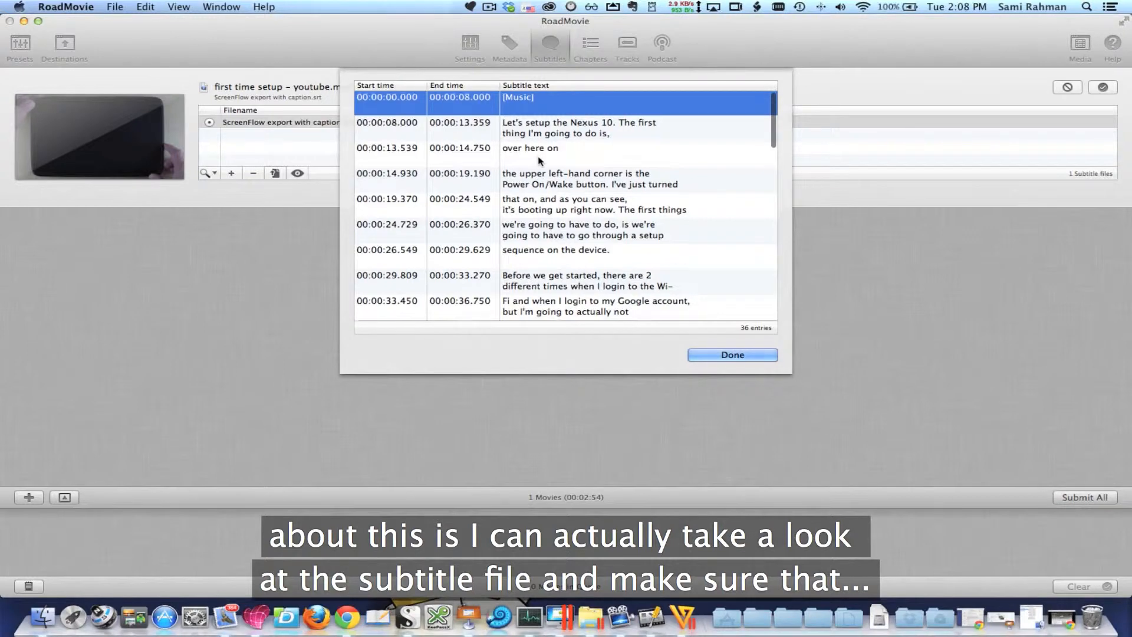
scroll(530, 159, "down", 3)
scroll(538, 160, "down", 12)
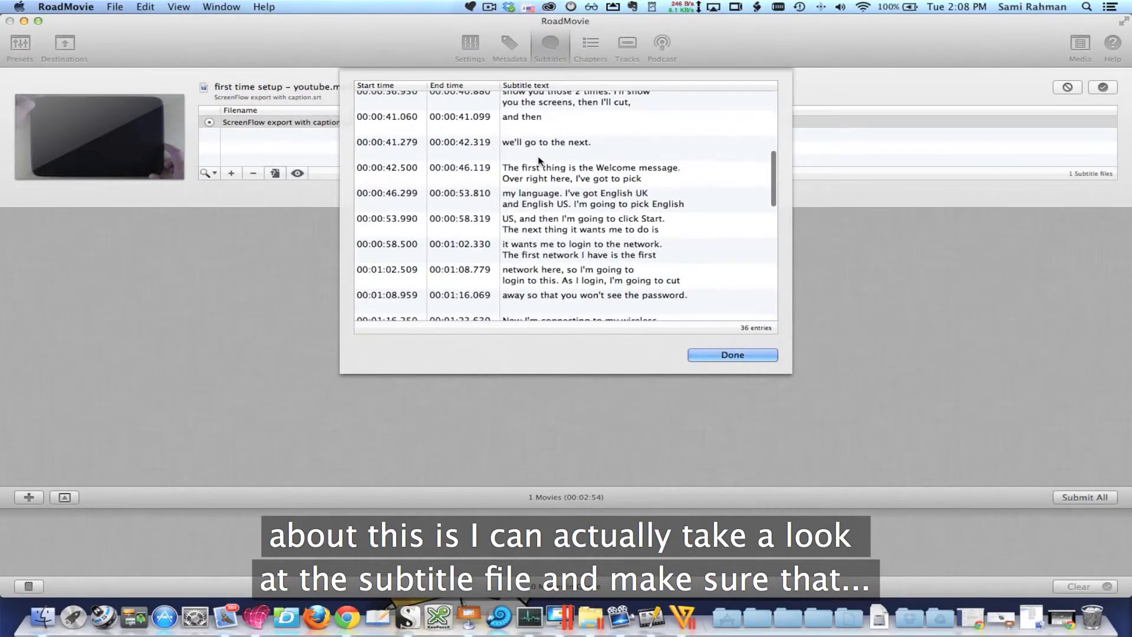
scroll(550, 175, "down", 12)
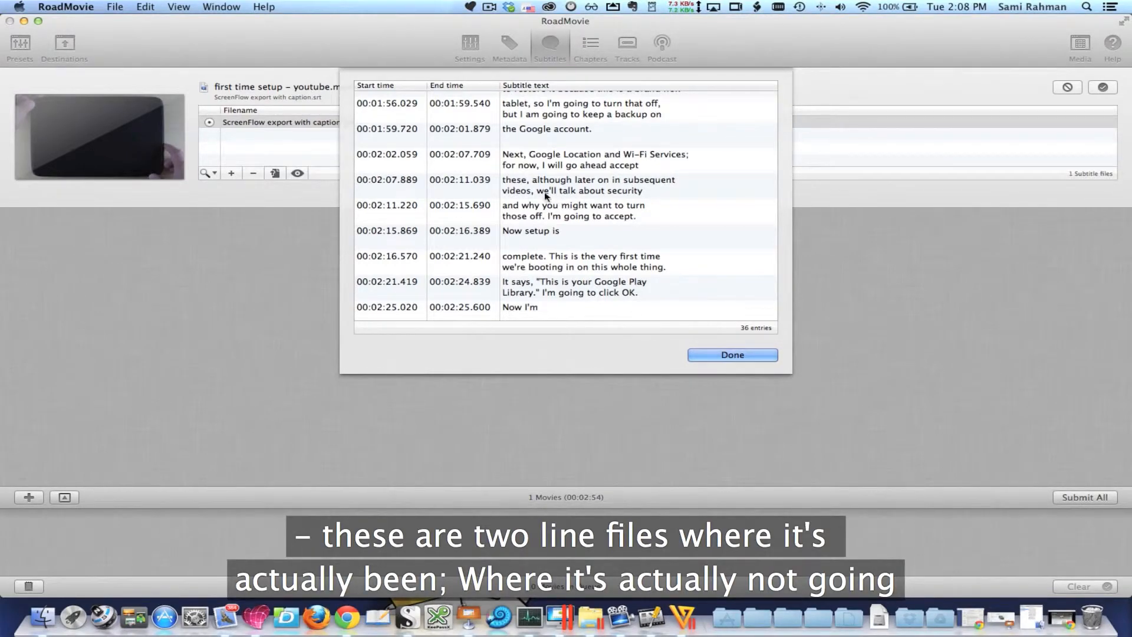
scroll(625, 186, "down", 2)
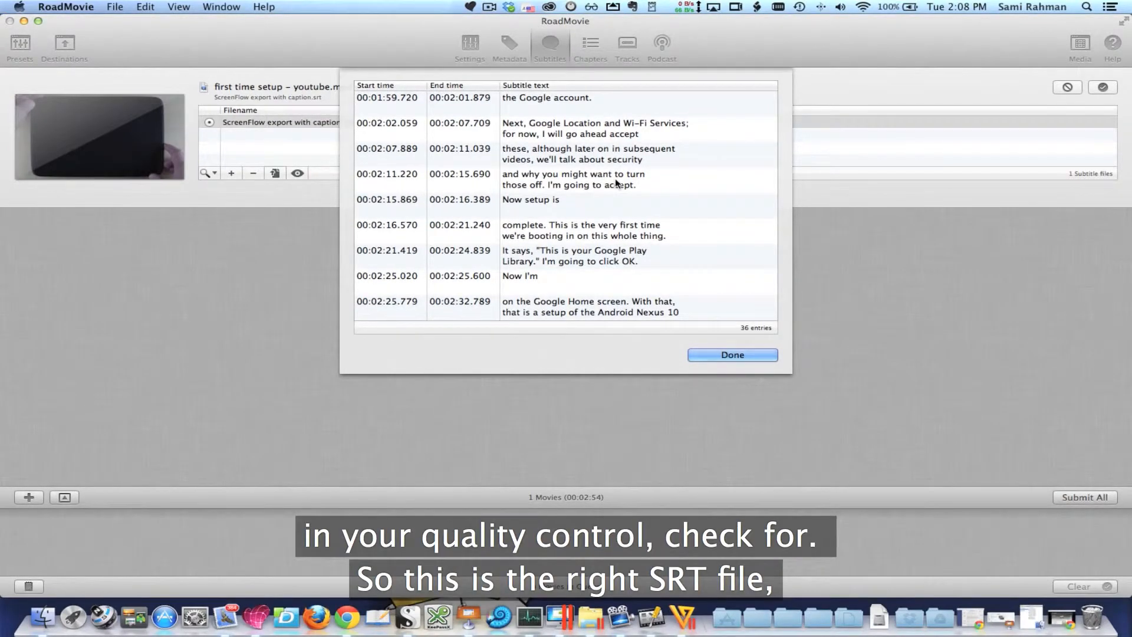
scroll(537, 224, "up", 10)
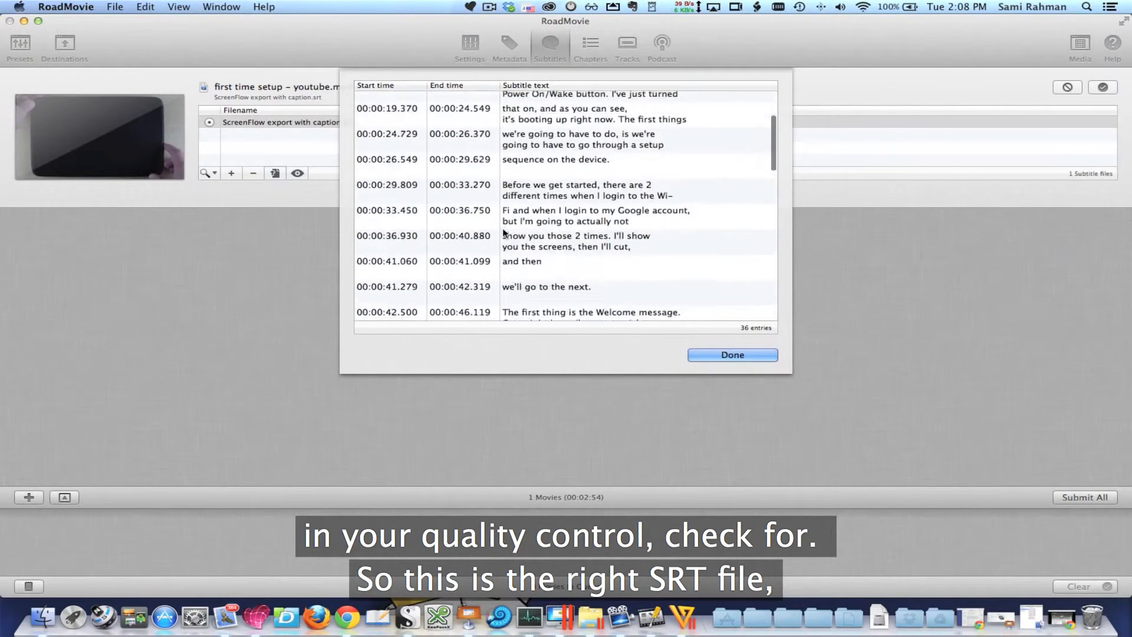
left_click(729, 353)
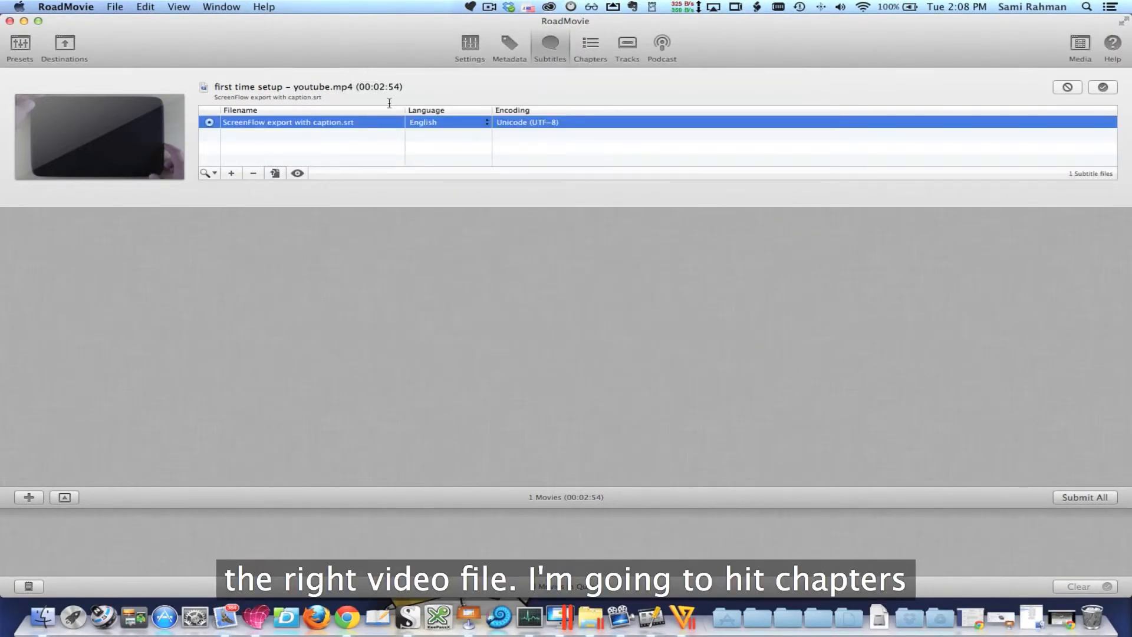
Submit "first time setup - youtube.mp4" for export without adding any chapters, and dismiss the hardware encoder alert
left_click(595, 46)
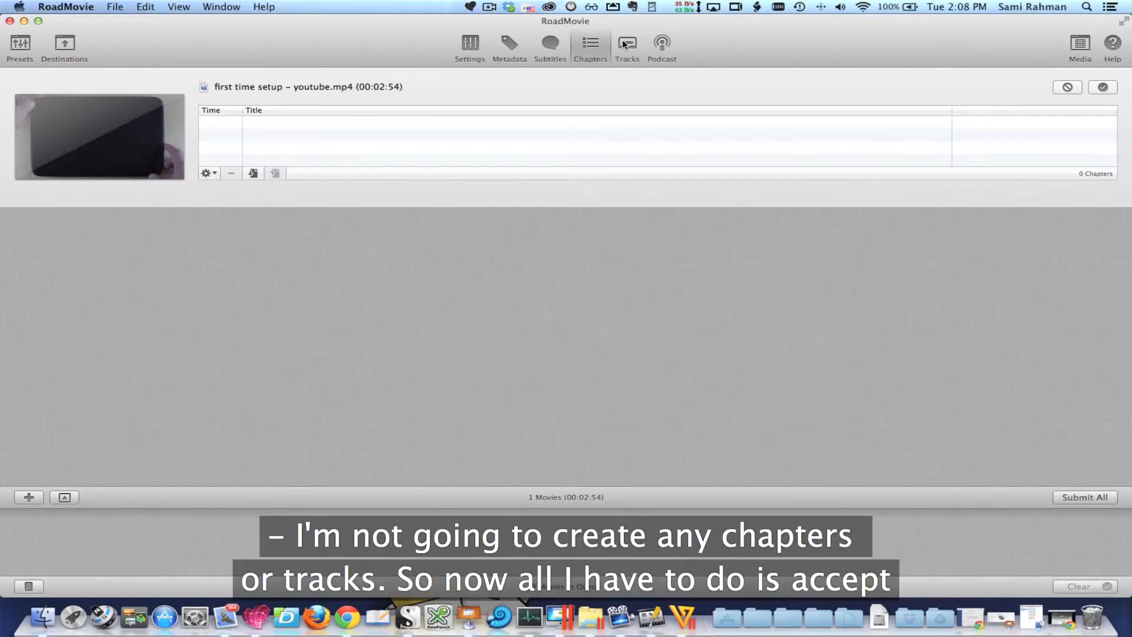
left_click(1104, 89)
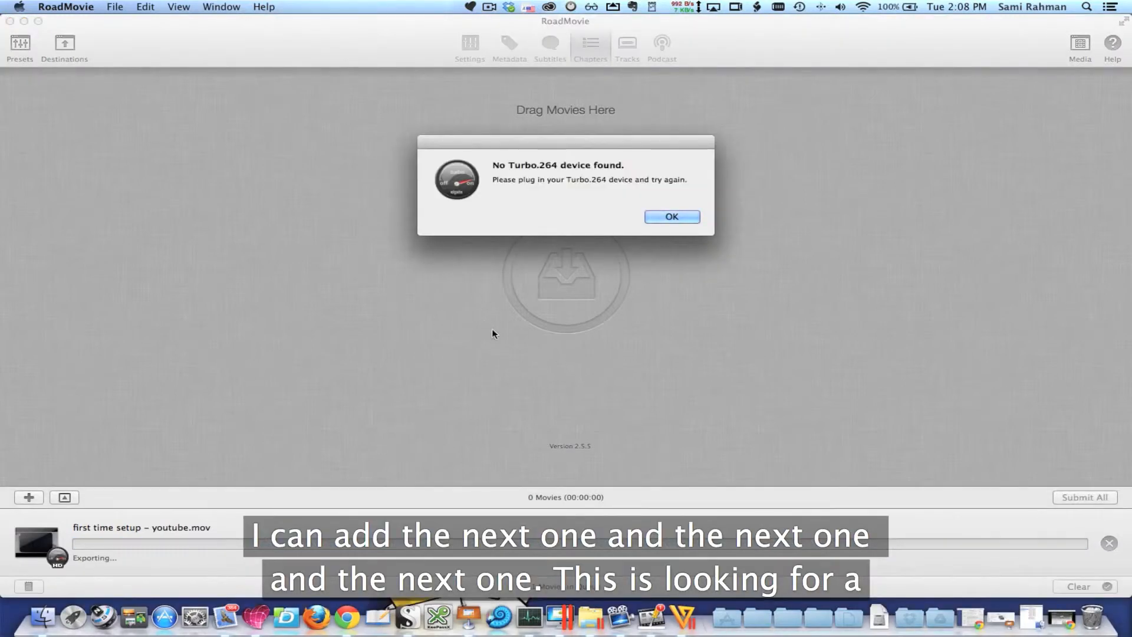
left_click(661, 216)
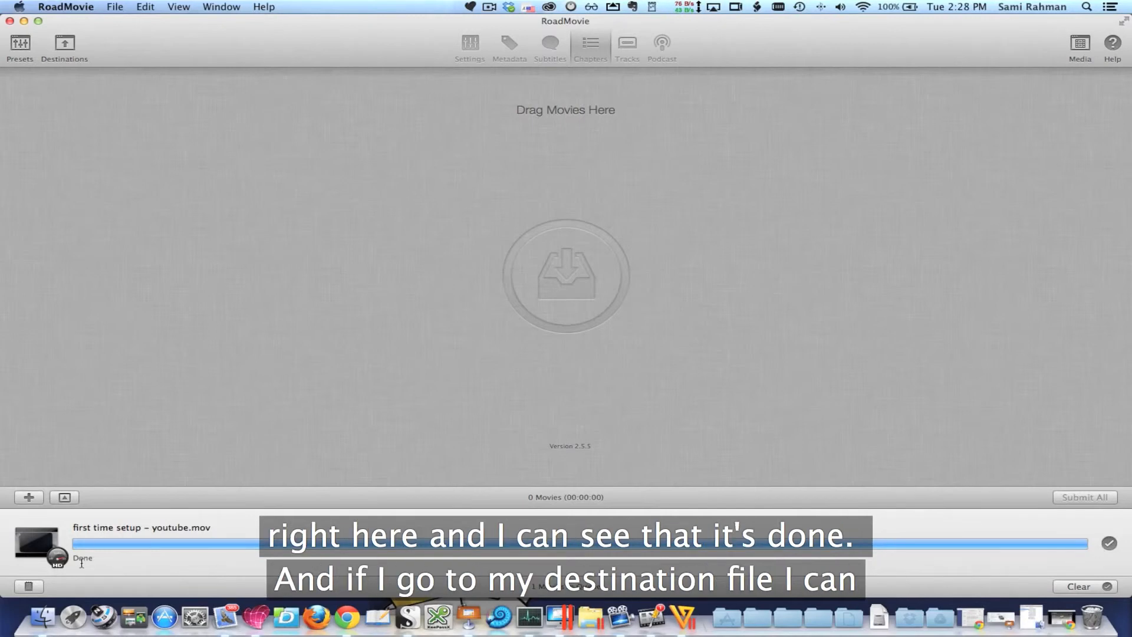
Open the Google Nexus 10 folder on the desktop and compare the file details of "first time setup - youtube.mov" and "first time setup - youtube.mp4"
left_click(23, 21)
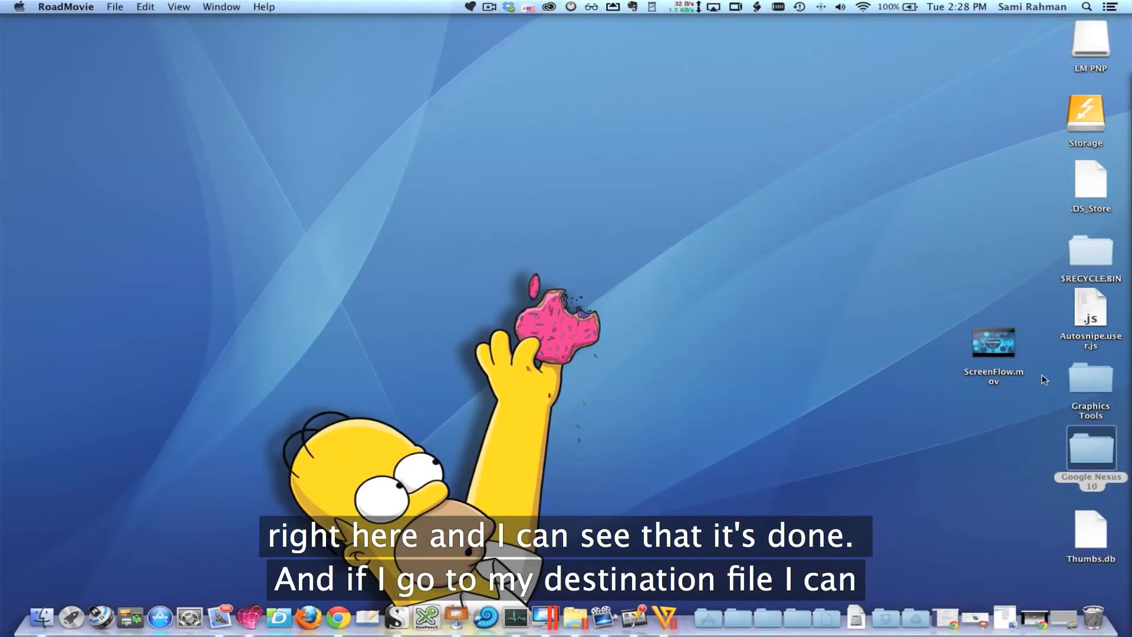
double_click(1085, 447)
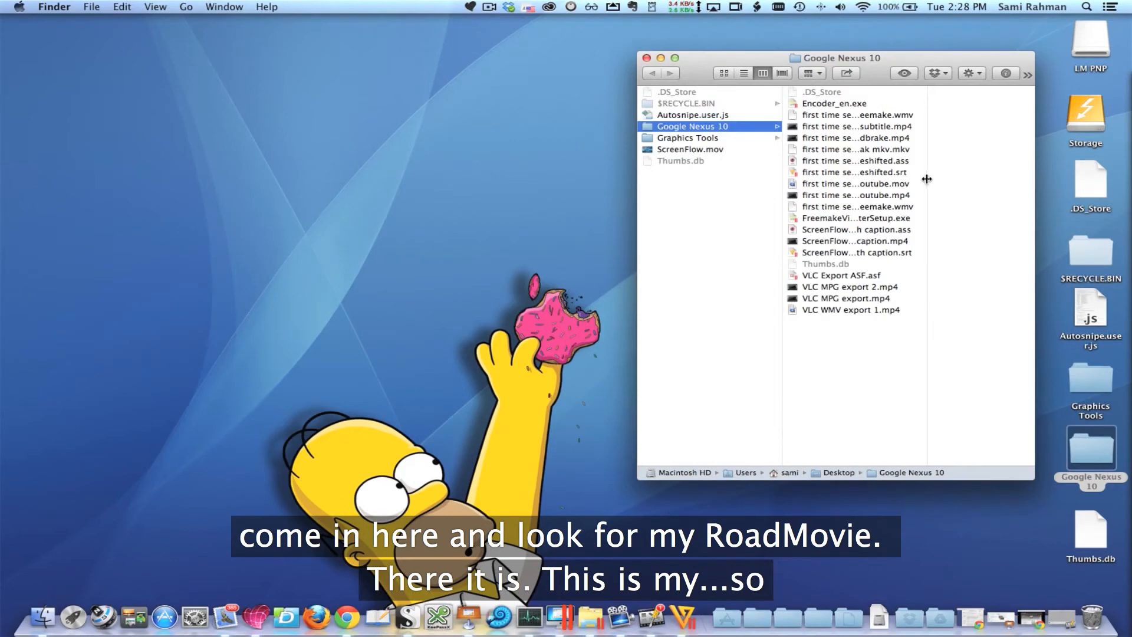
left_click_drag(927, 177, 1049, 183)
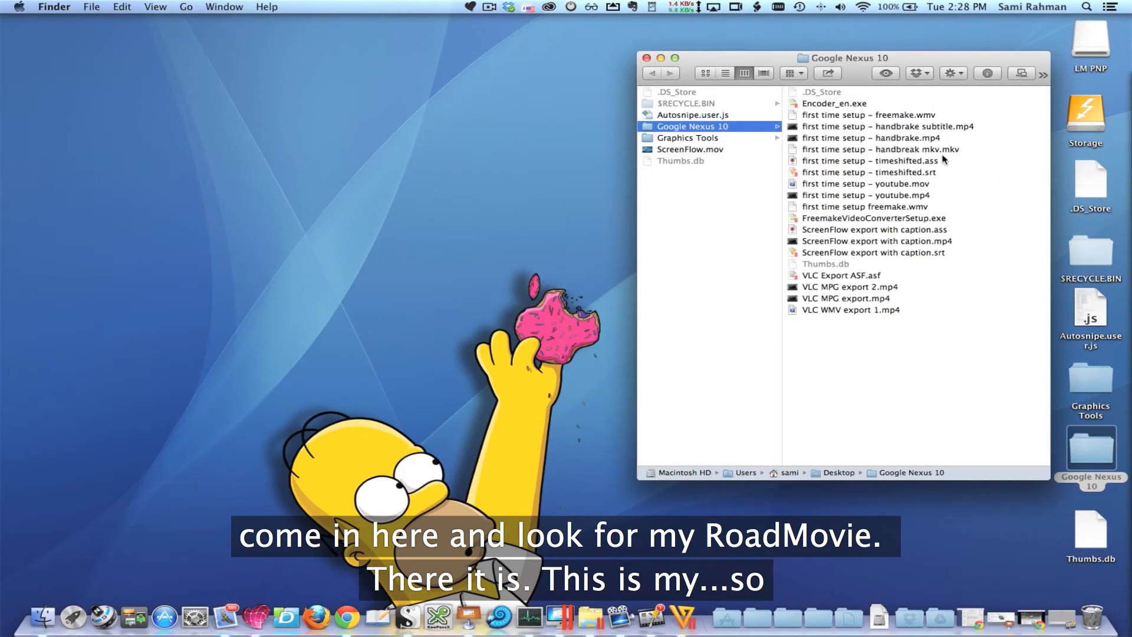
left_click(889, 187)
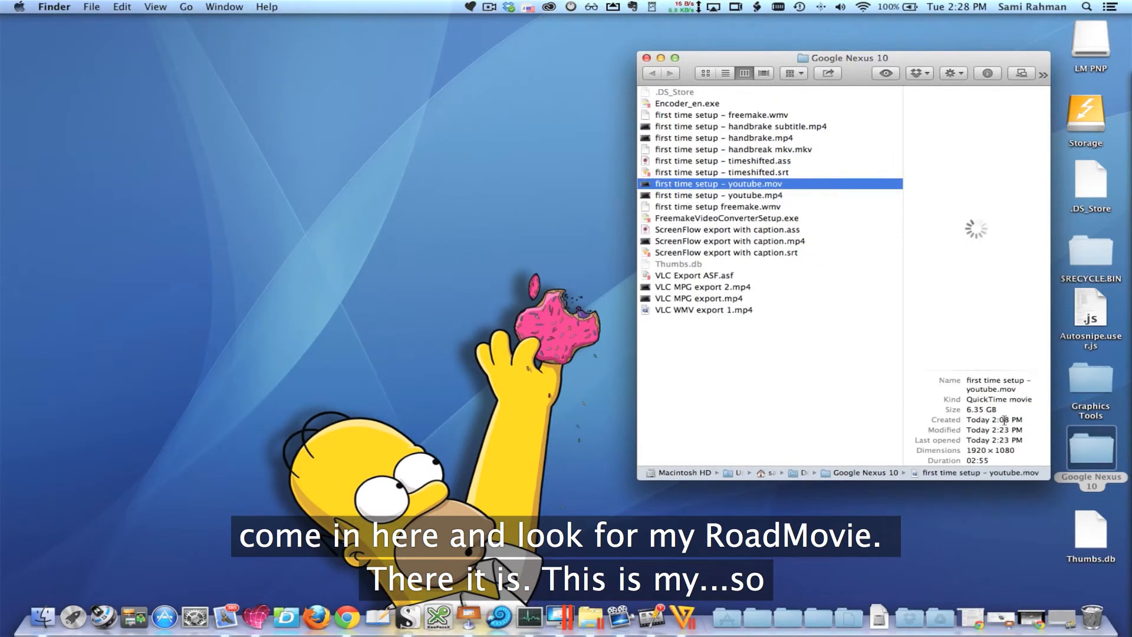
left_click(750, 196)
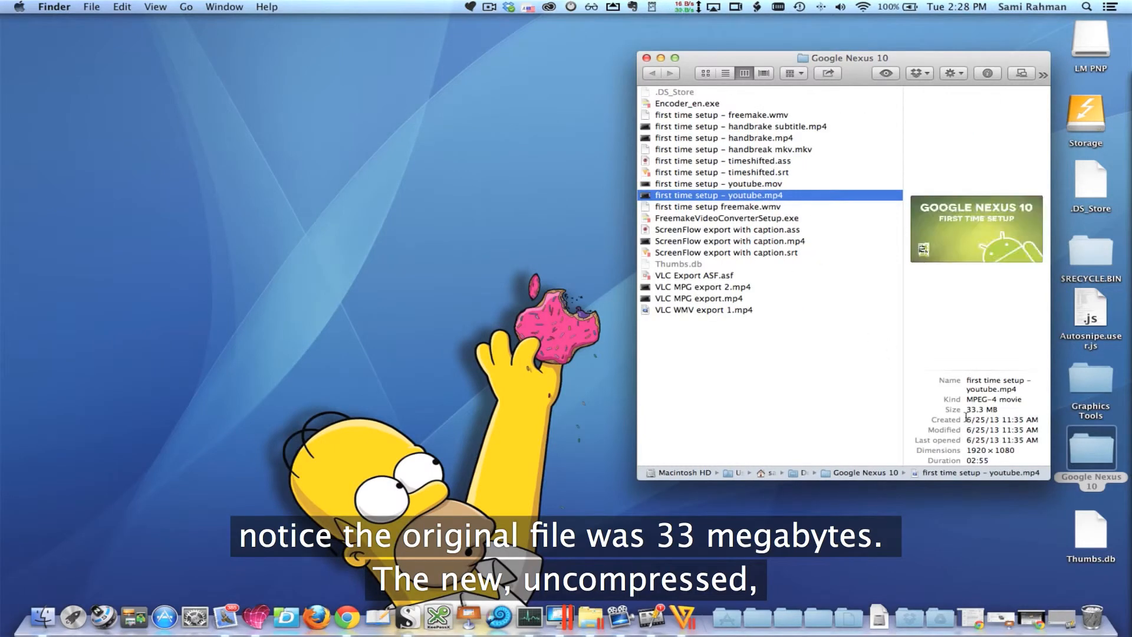
left_click(760, 185)
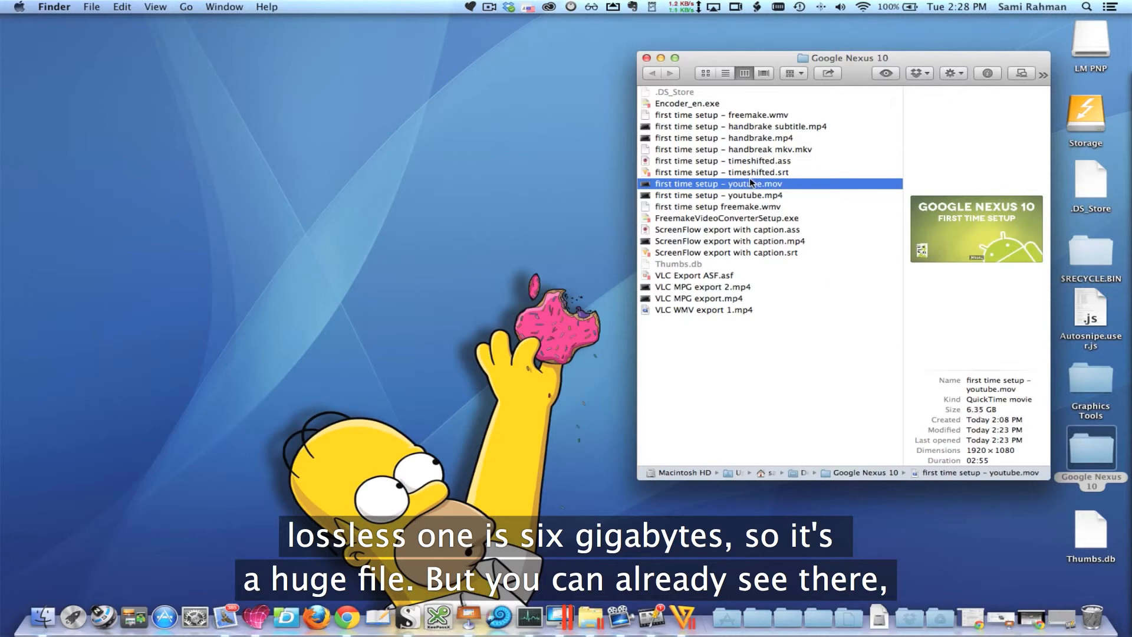
Play the exported "first time setup - youtube.mov" in QuickTime Player to check its burnt-in subtitles, and close the movie
double_click(978, 265)
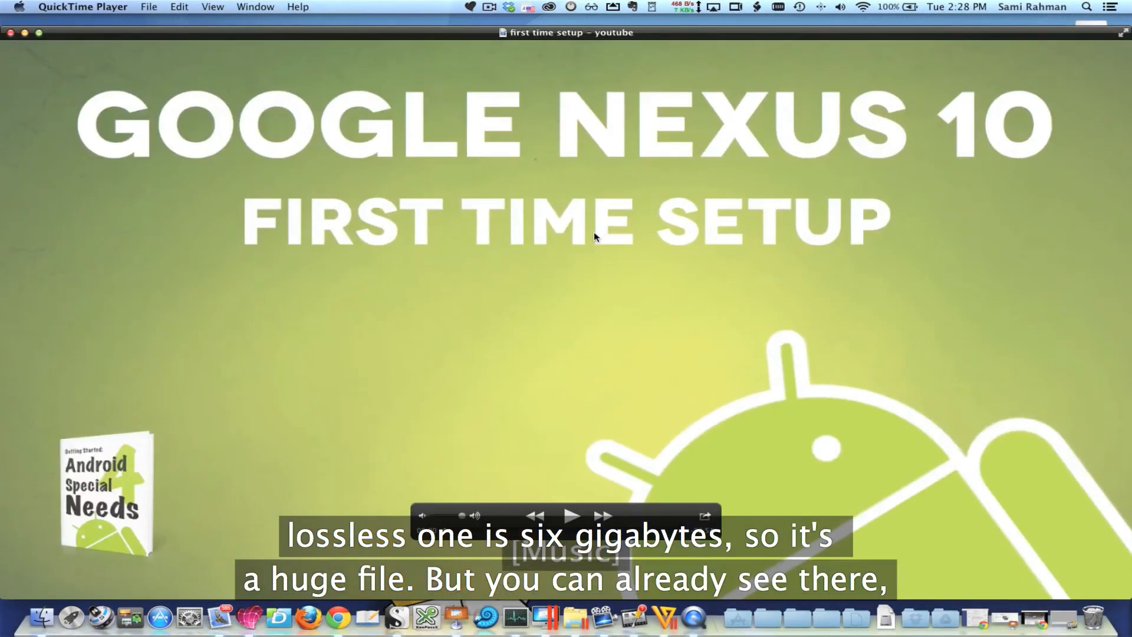
left_click(571, 516)
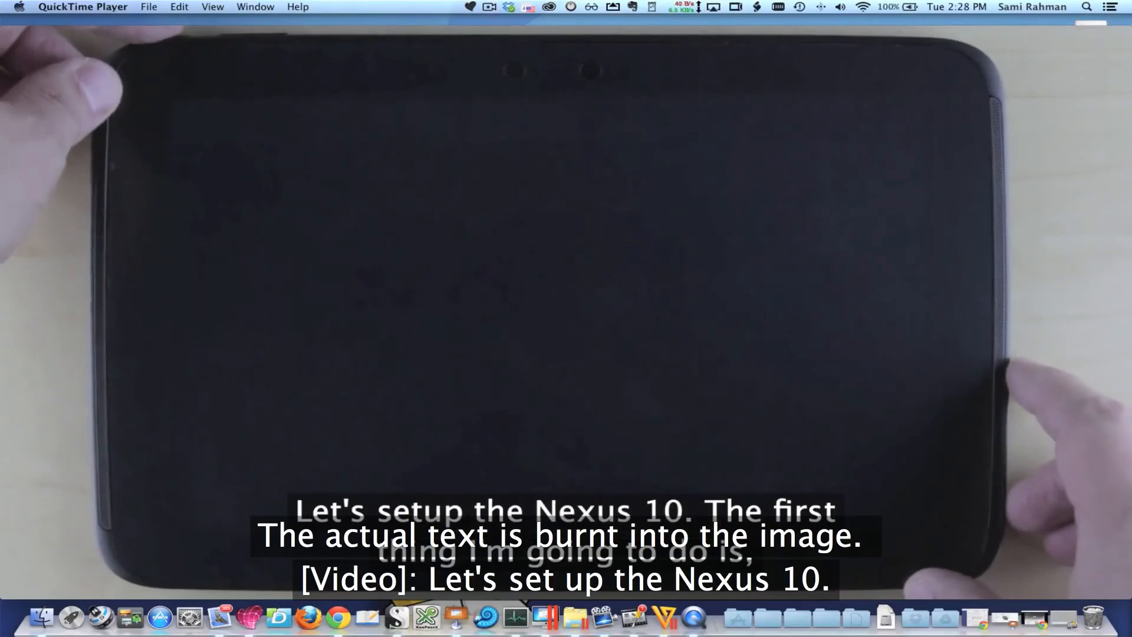
mouse_move(220, 180)
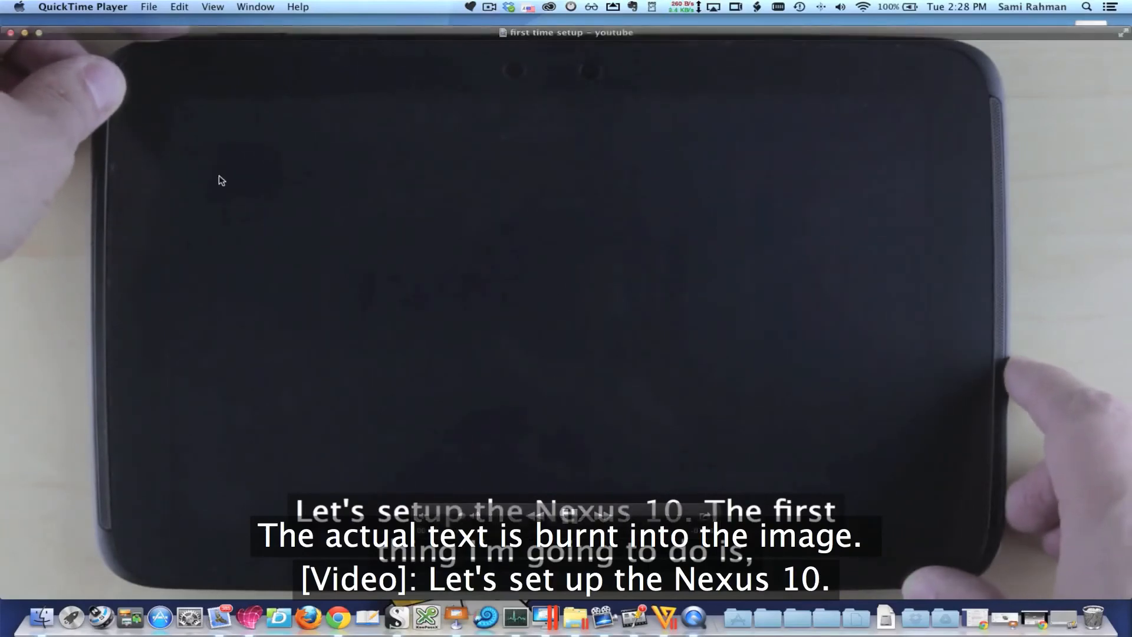
left_click(10, 34)
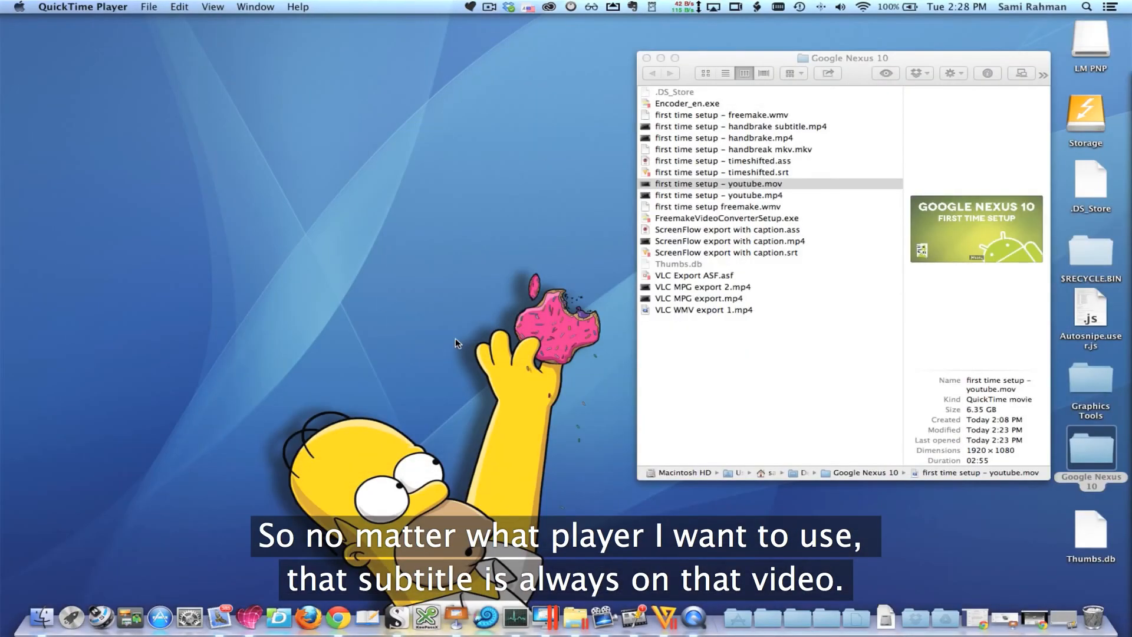